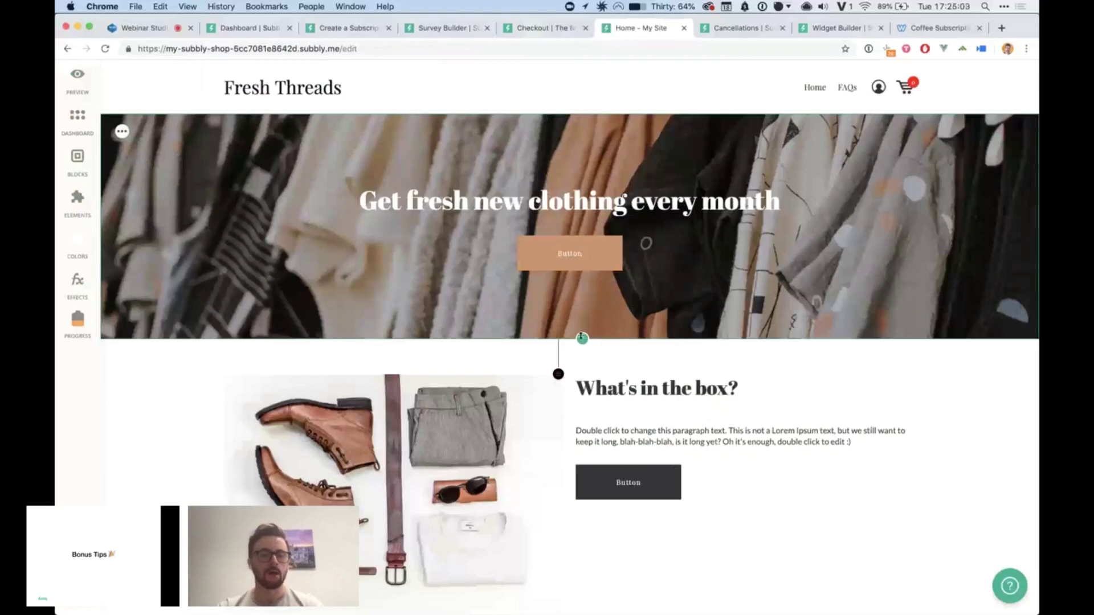
Stretch the clothing hero banner taller, then add and delete a Button block above Products.
left_click_drag(580, 337, 578, 498)
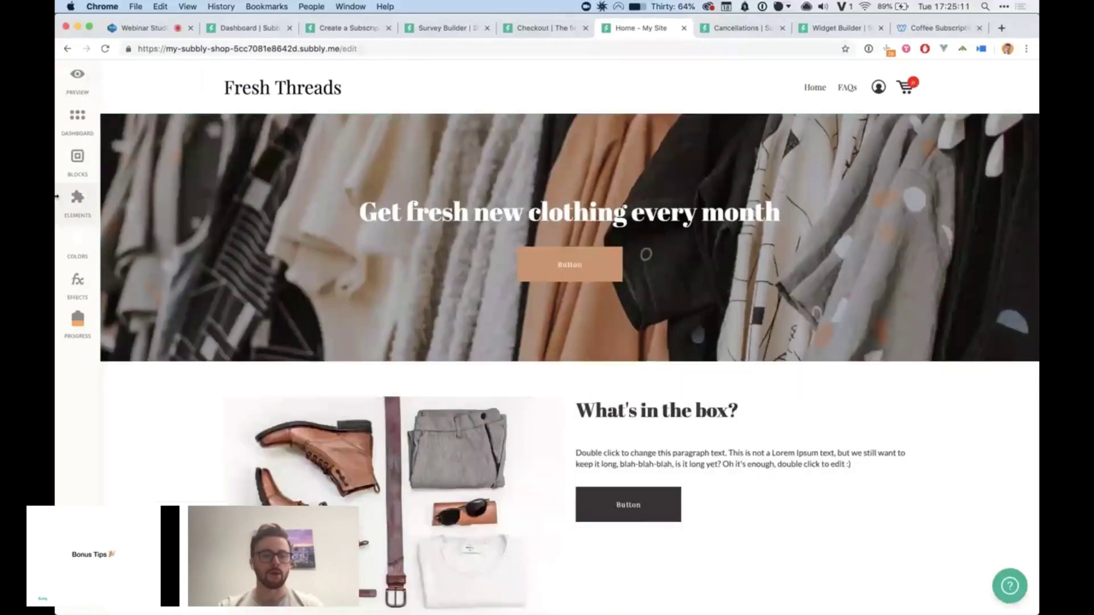
left_click(57, 197)
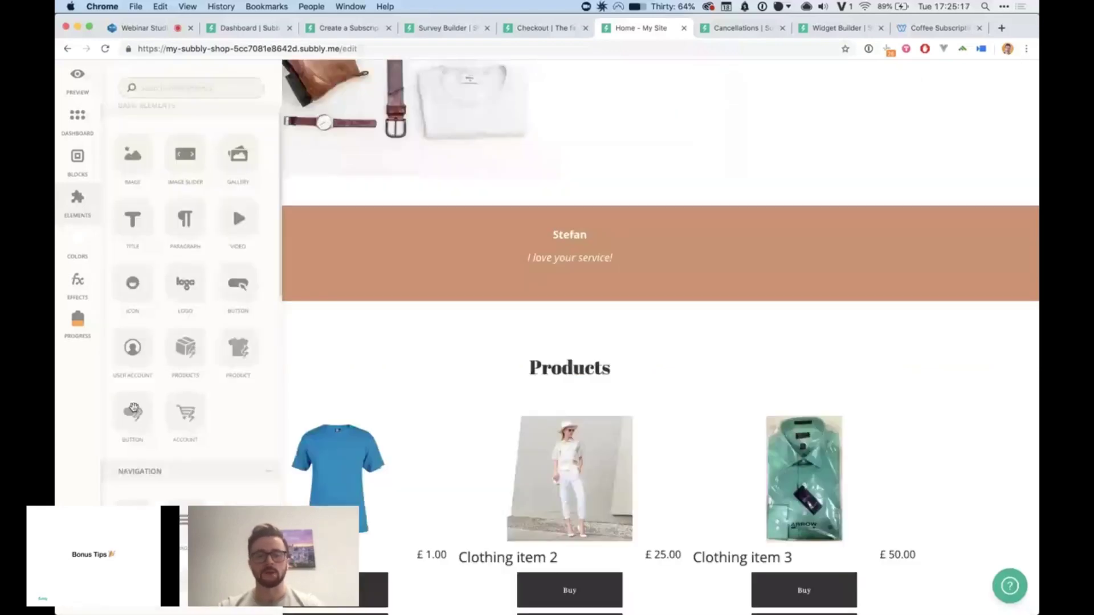
left_click_drag(133, 408, 575, 341)
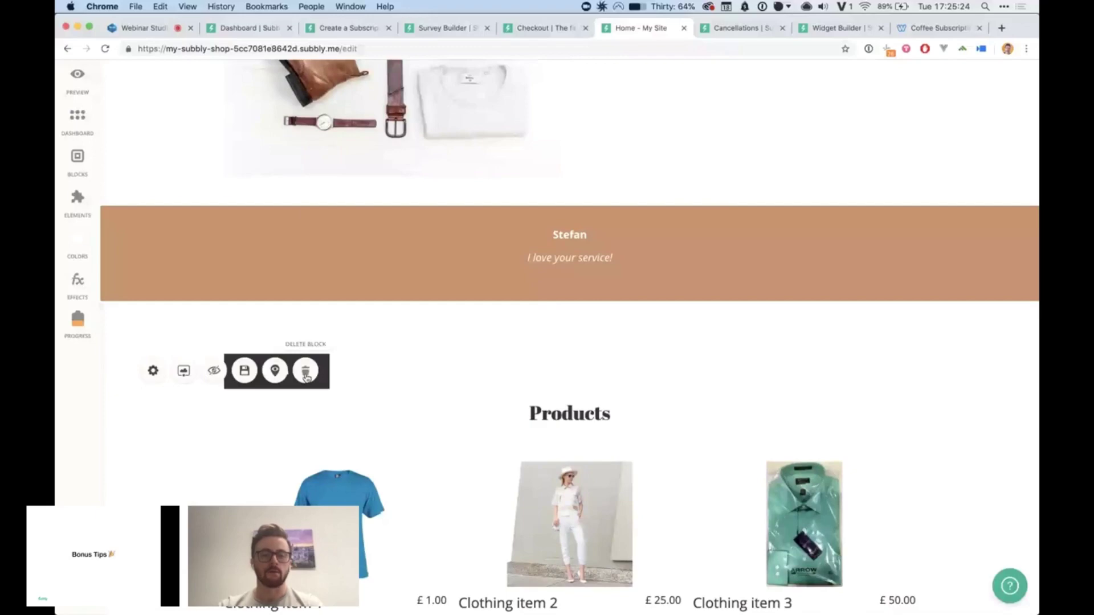
left_click(306, 374)
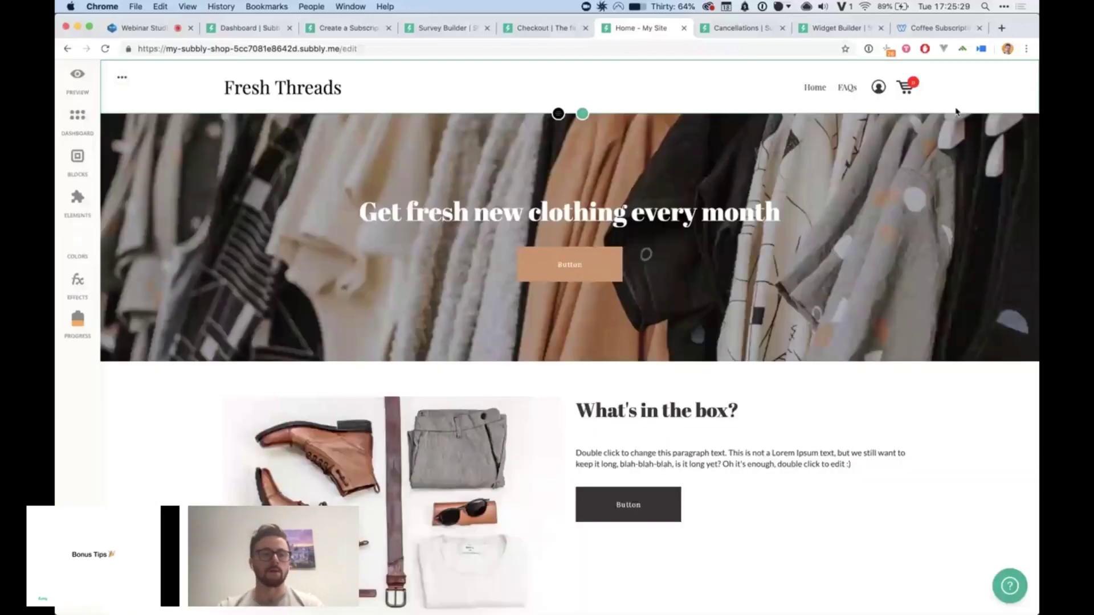
left_click(82, 85)
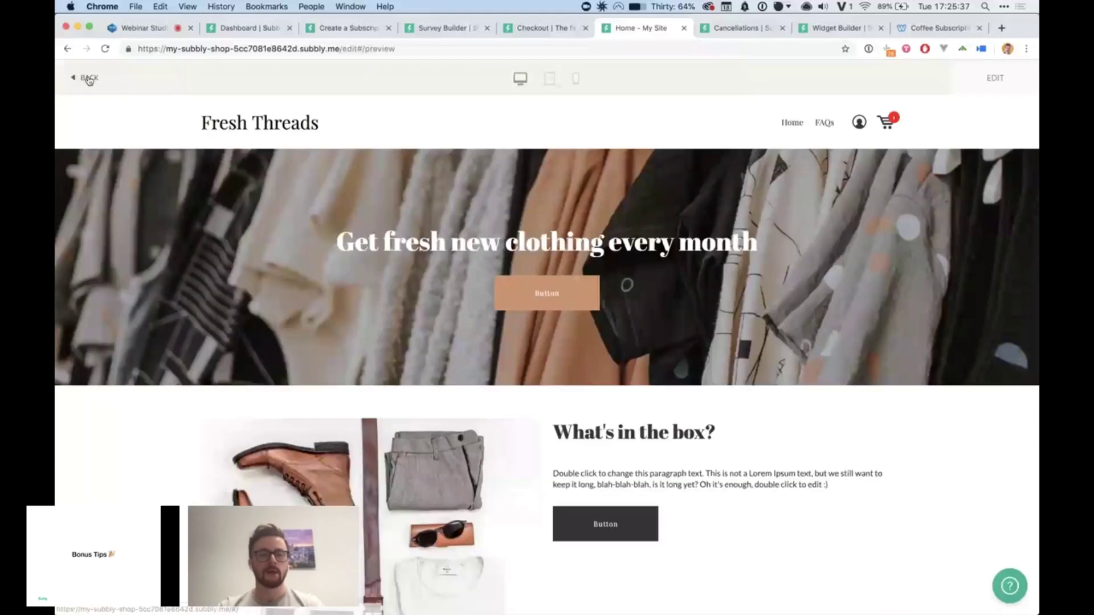
left_click(89, 79)
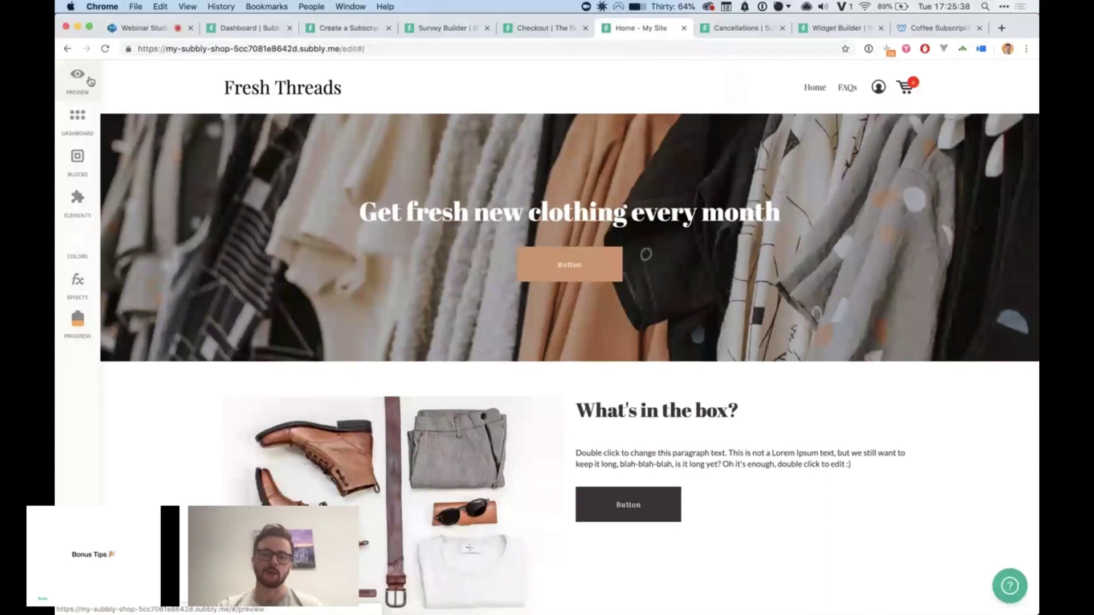
left_click(77, 117)
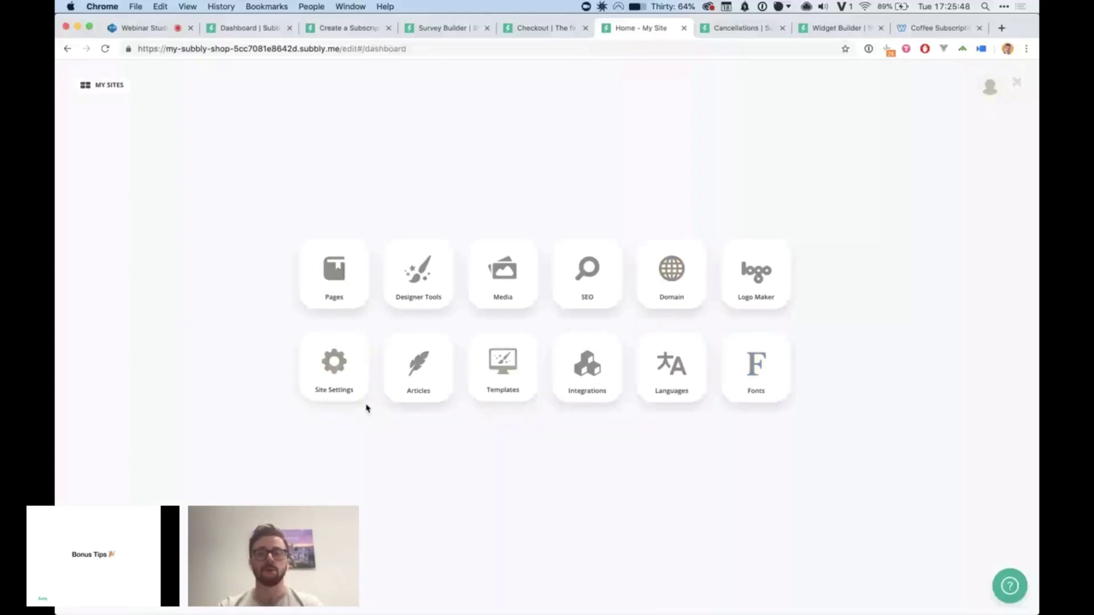
left_click(1017, 84)
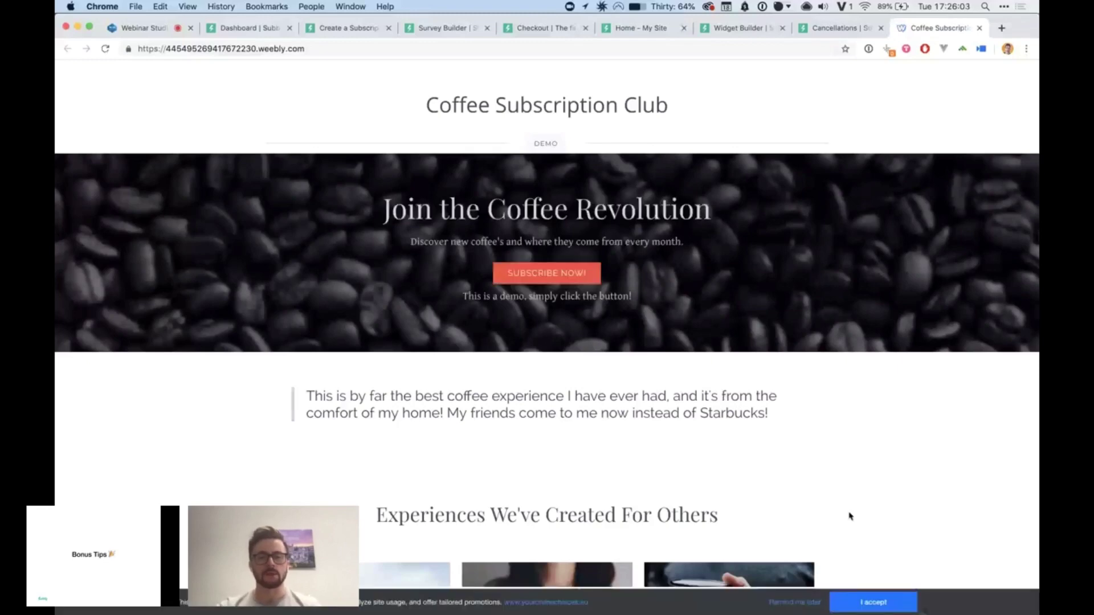
Start a subscription with Subscribe Now on the Coffee Subscription Club demo site.
left_click(519, 271)
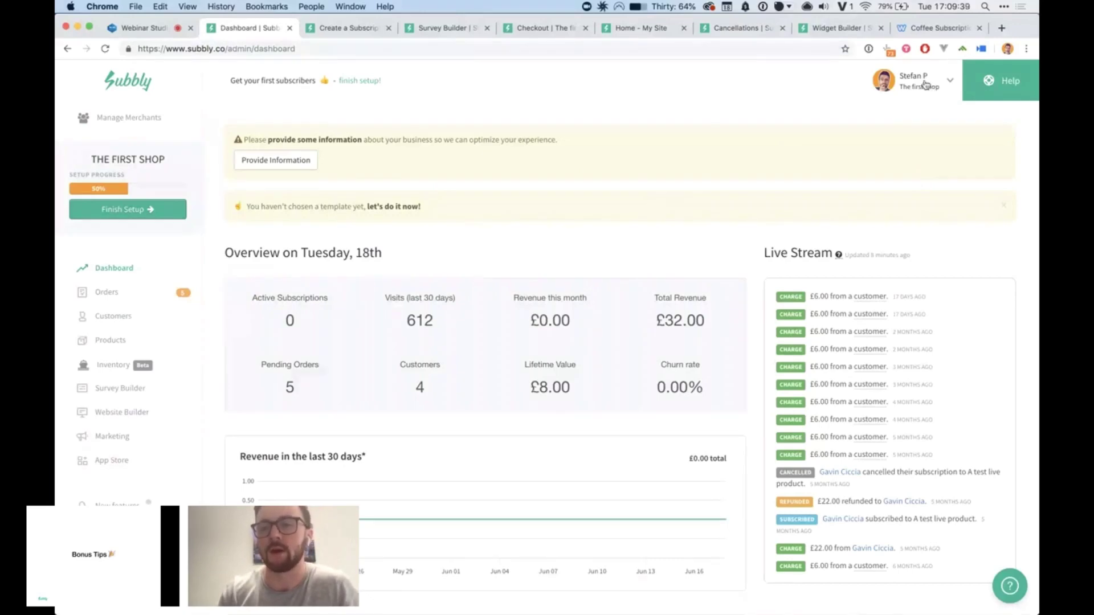
Open and close the Help options, then scroll through the page.
left_click(1001, 80)
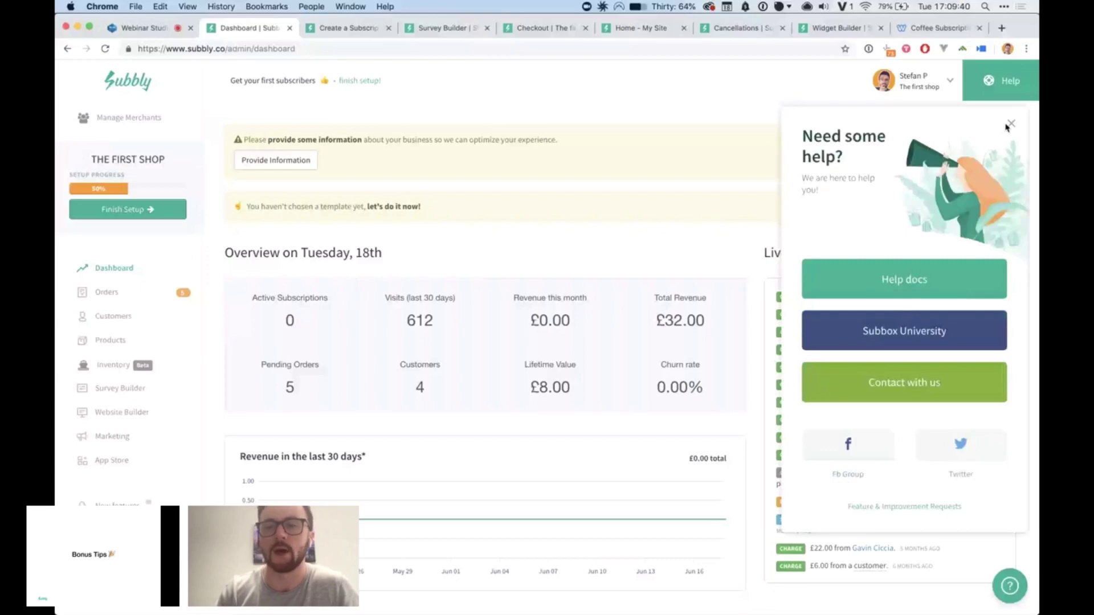
left_click(1010, 124)
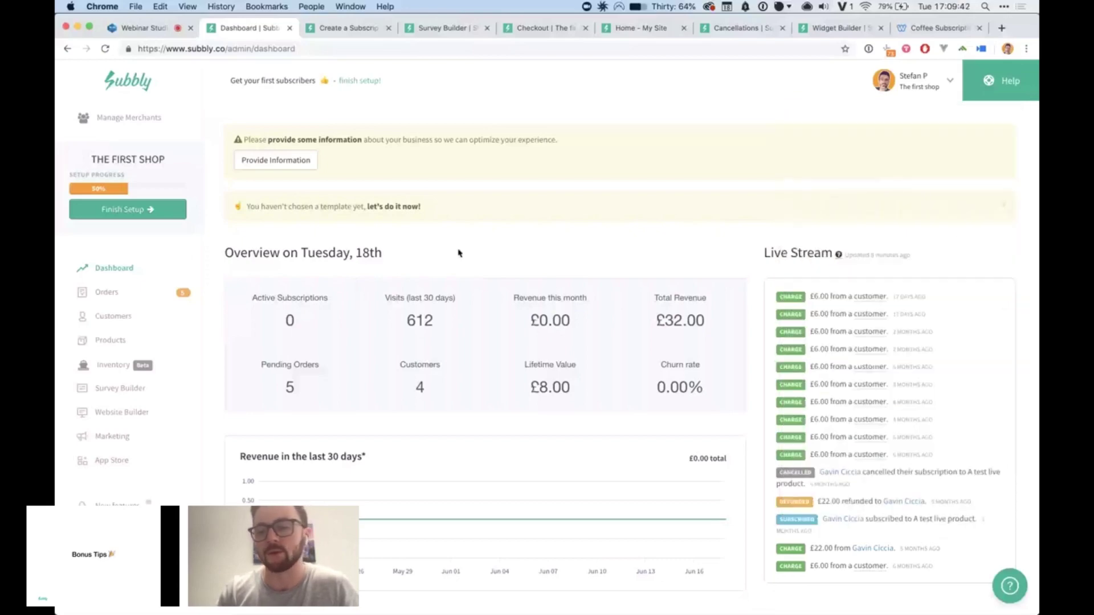
scroll(460, 252, "down", 3)
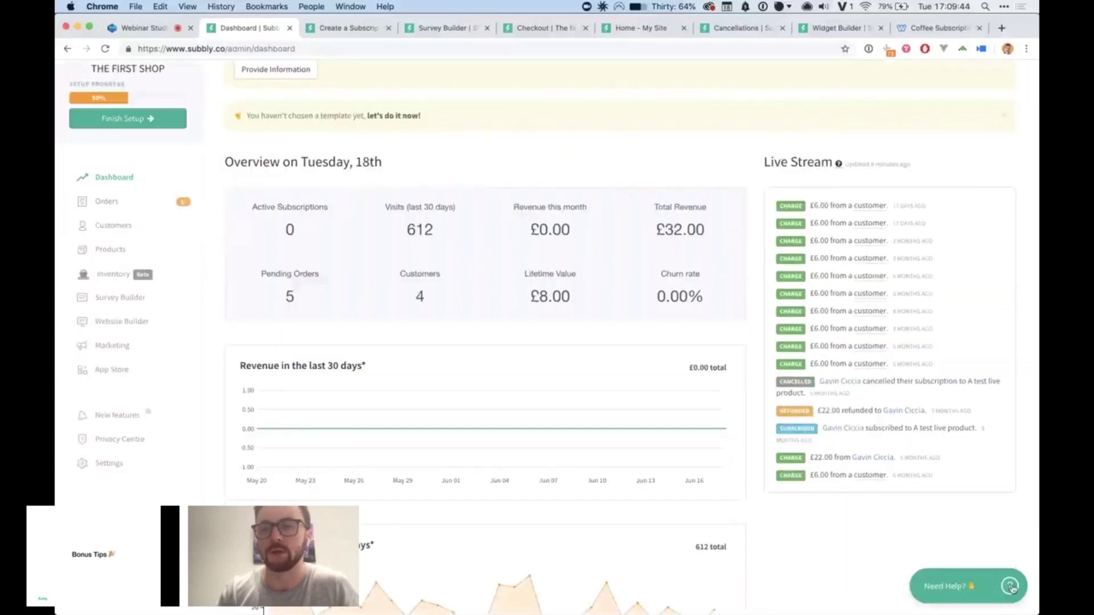
scroll(994, 86, "up", 3)
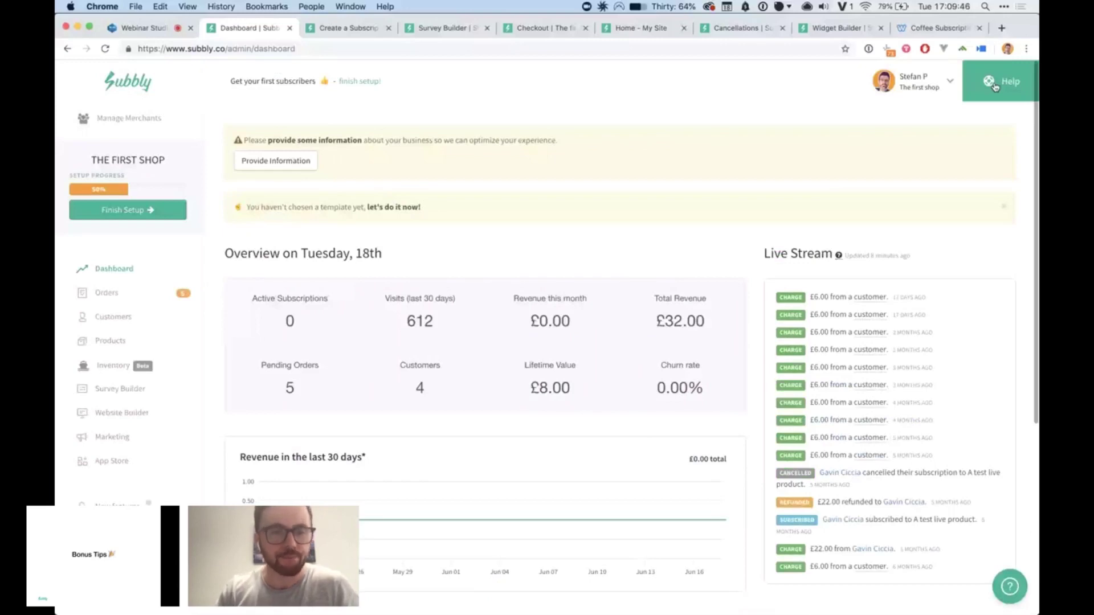
scroll(692, 276, "down", 3)
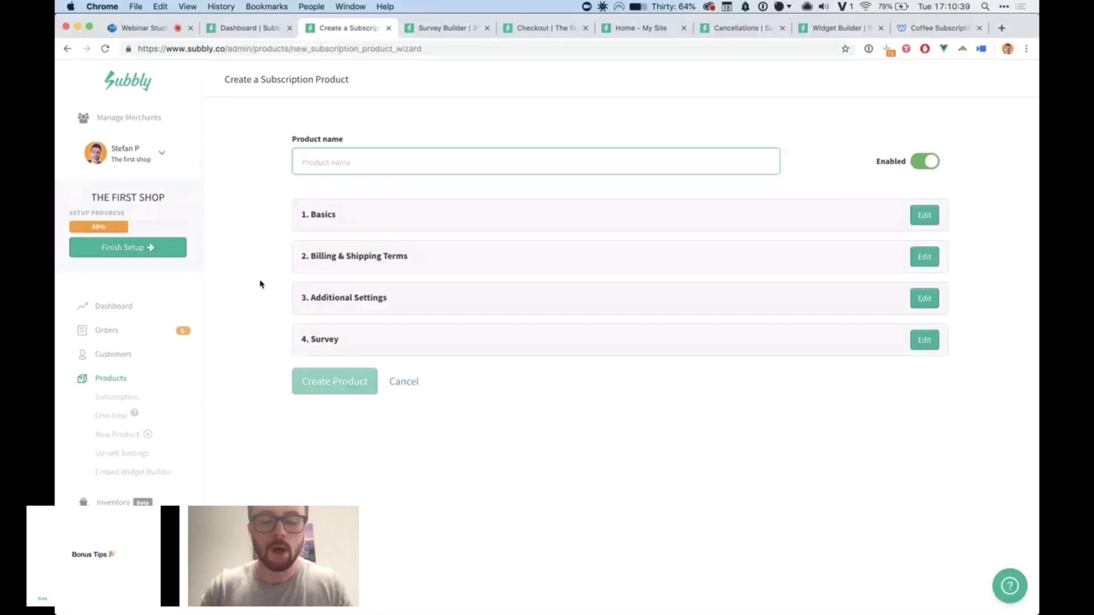
Name the product 'Coffee Box' and upload a web-searched coffee beans photo under Basics.
type("Coffee ")
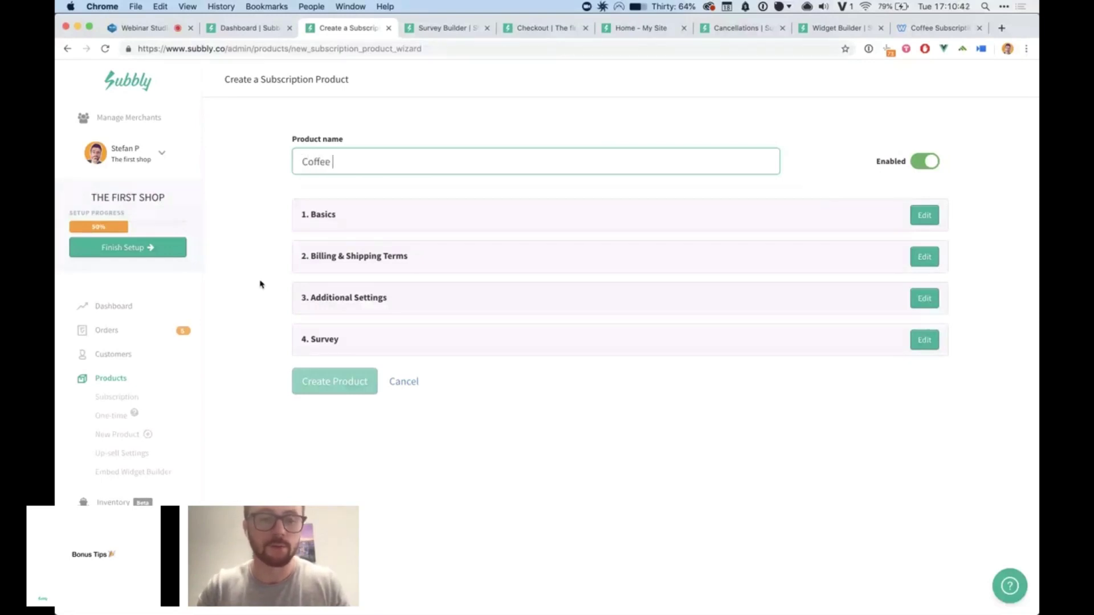
type("Box")
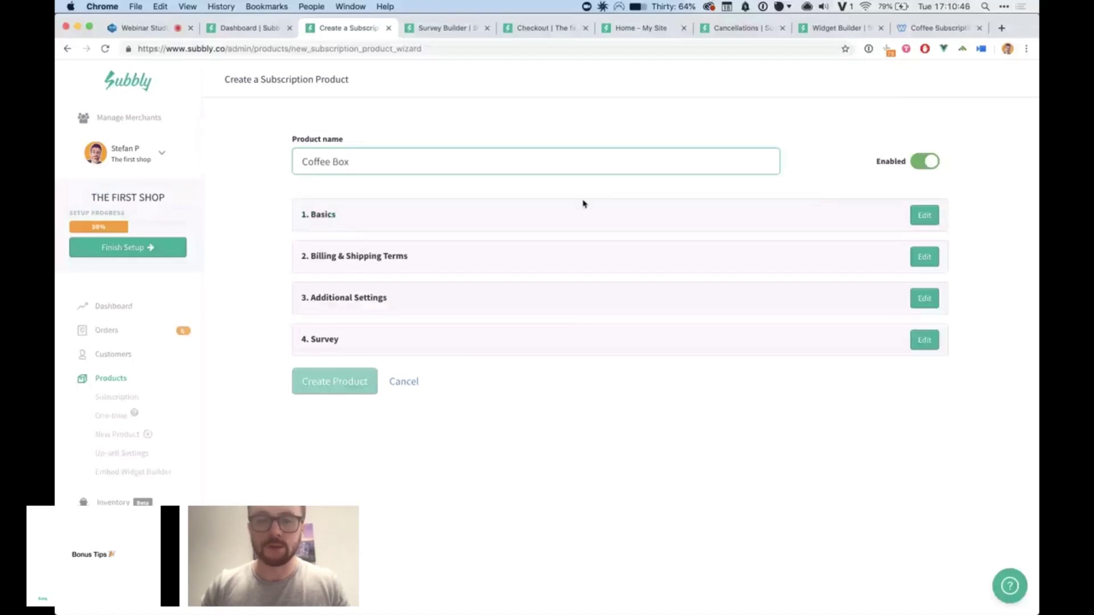
left_click(361, 246)
left_click(503, 291)
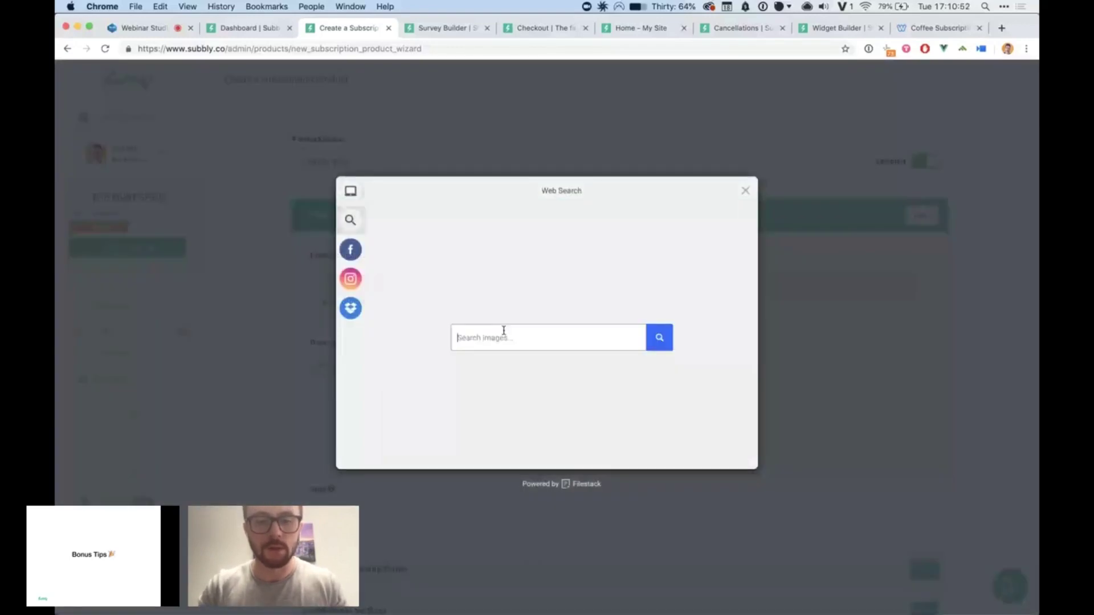
type("coffee")
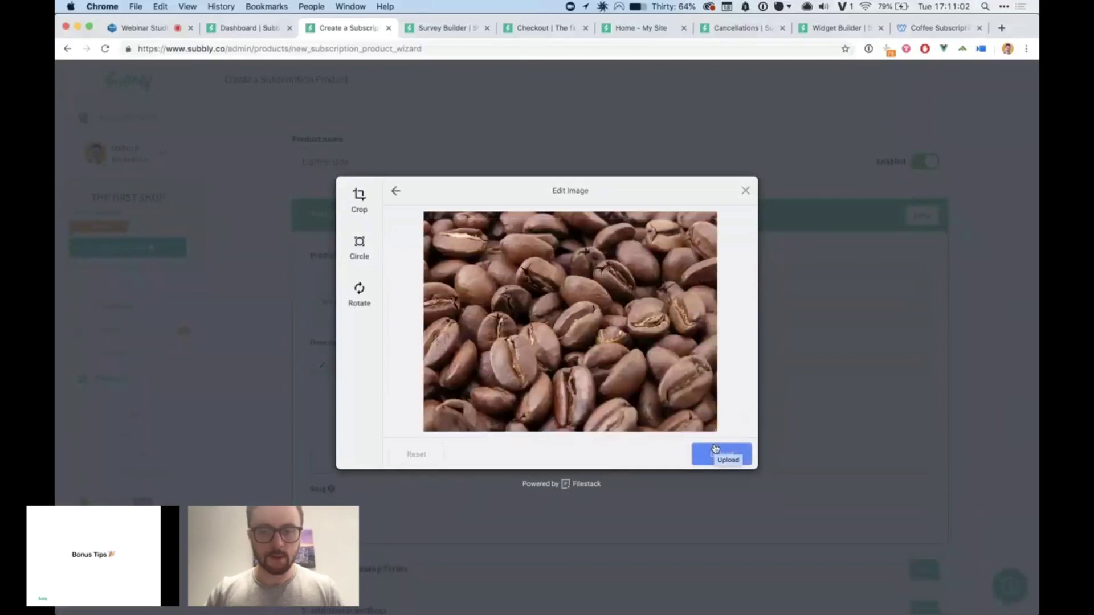
left_click(716, 450)
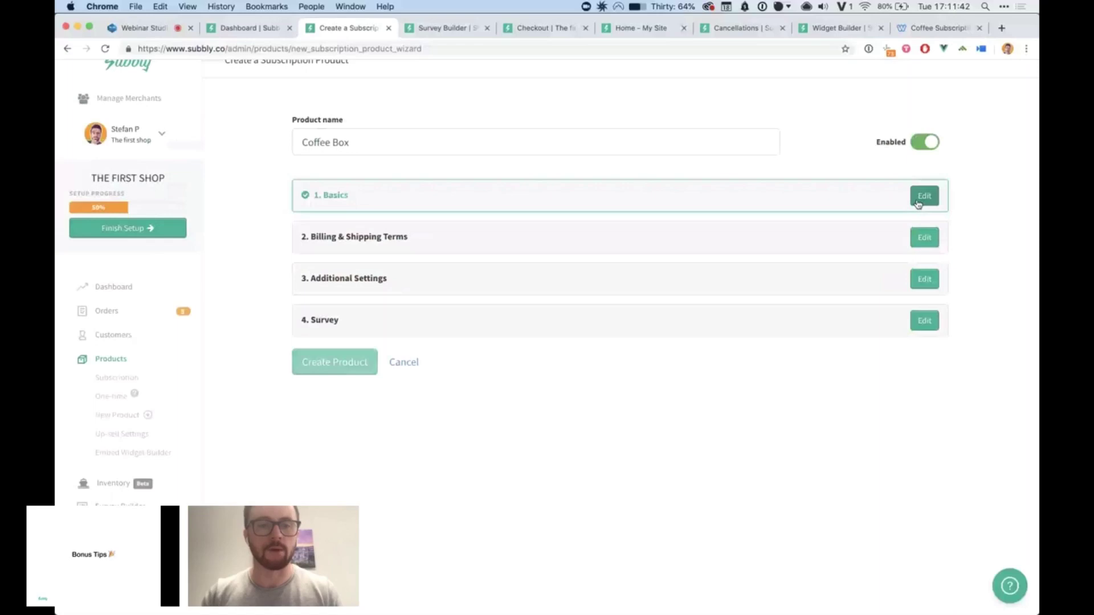
Finish the pricing option with billing on the 1st and a cut-off day, leaving three options listed.
scroll(383, 83, "down", 3)
left_click(384, 83)
scroll(391, 154, "up", 3)
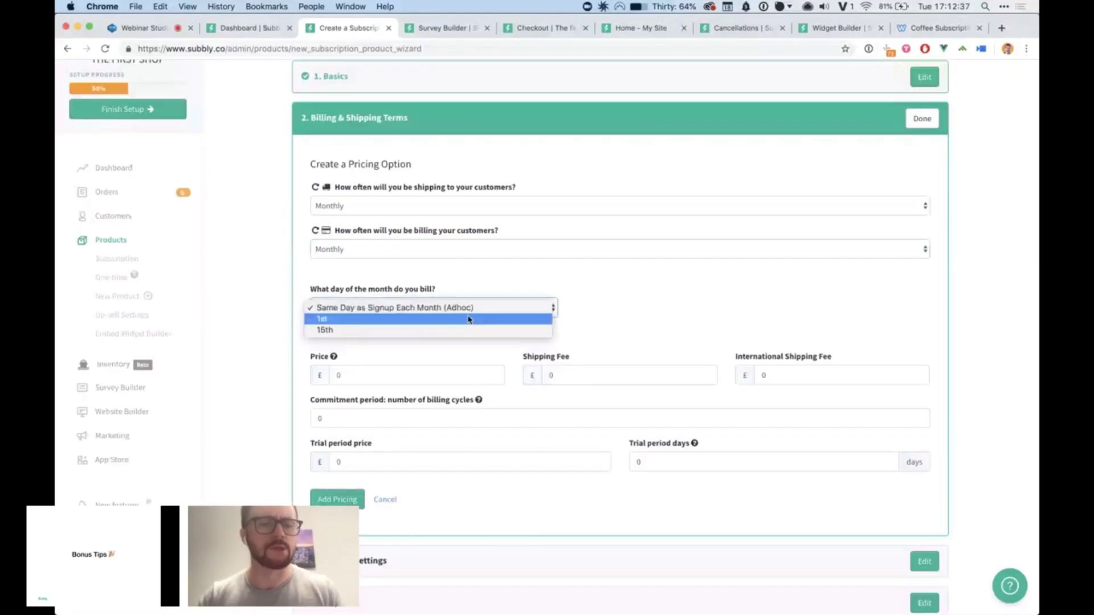
key("Escape")
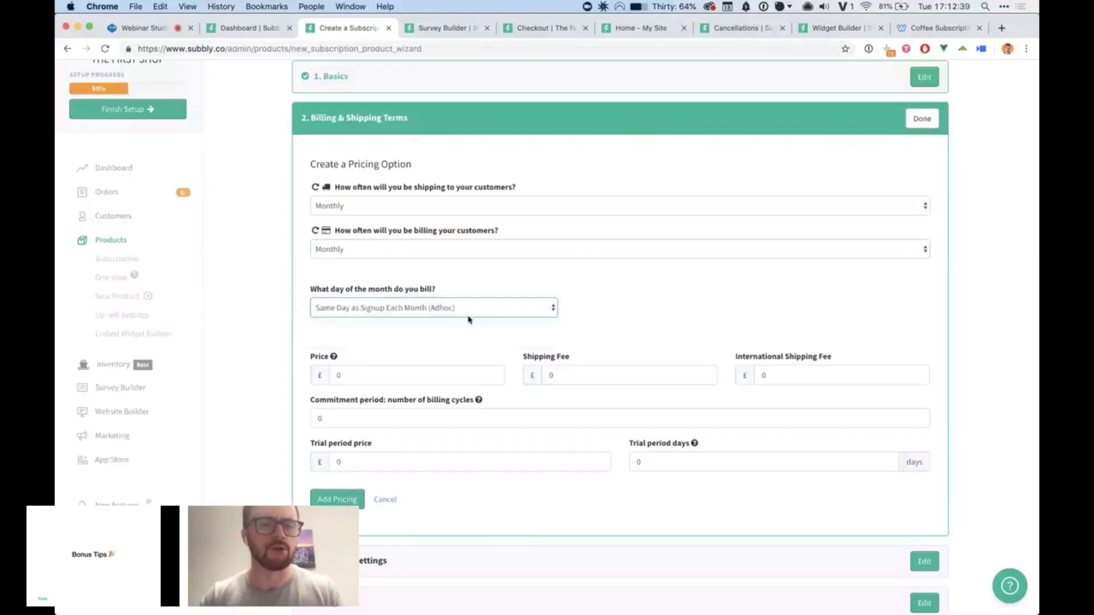
left_click(468, 320)
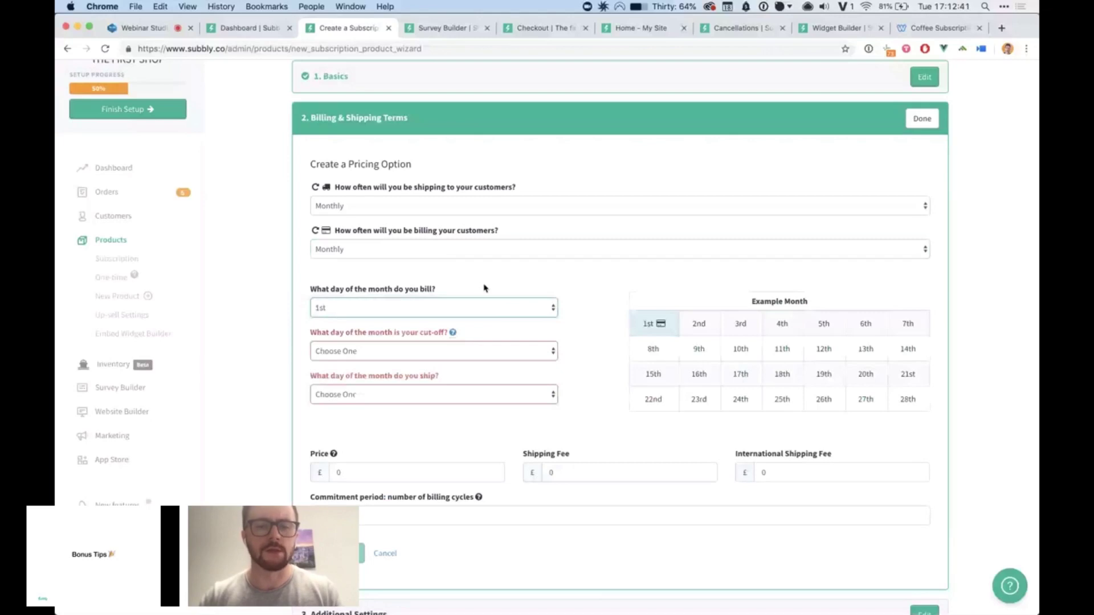
left_click(485, 288)
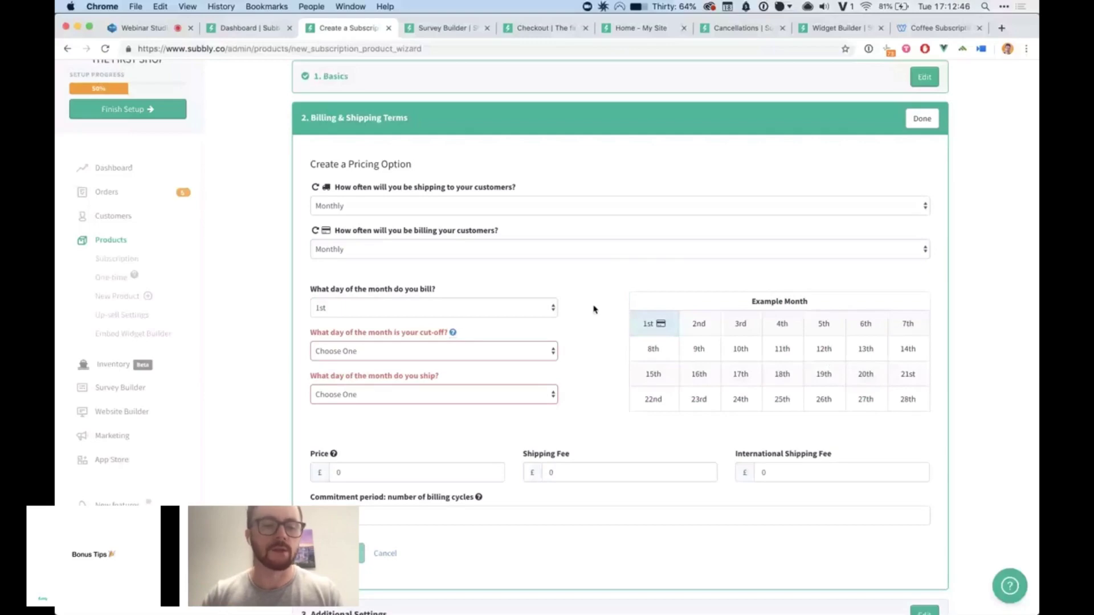
left_click(513, 350)
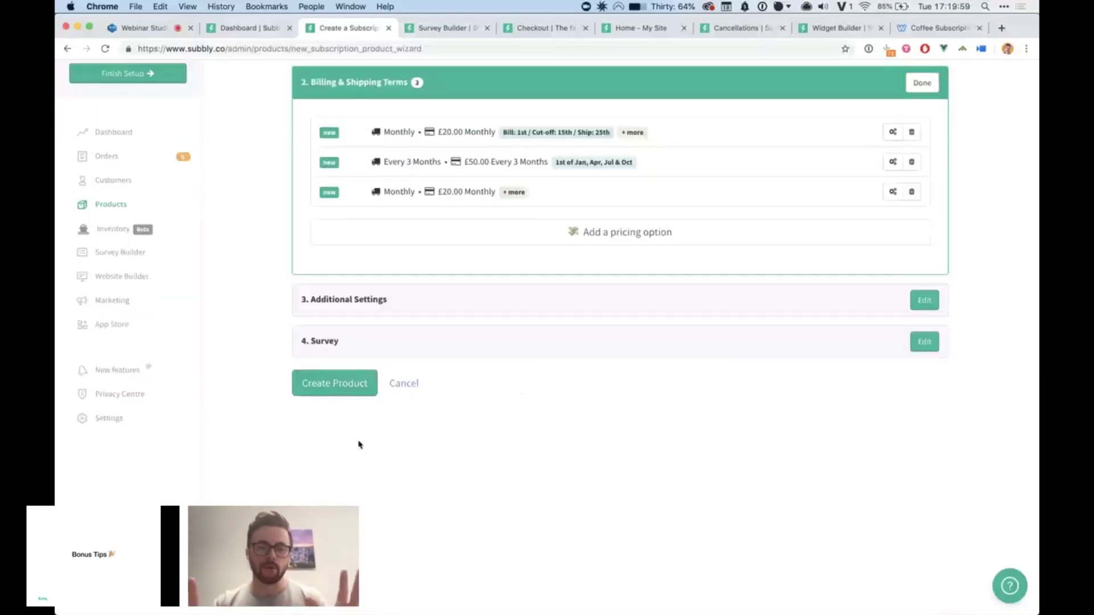
scroll(761, 211, "up", 3)
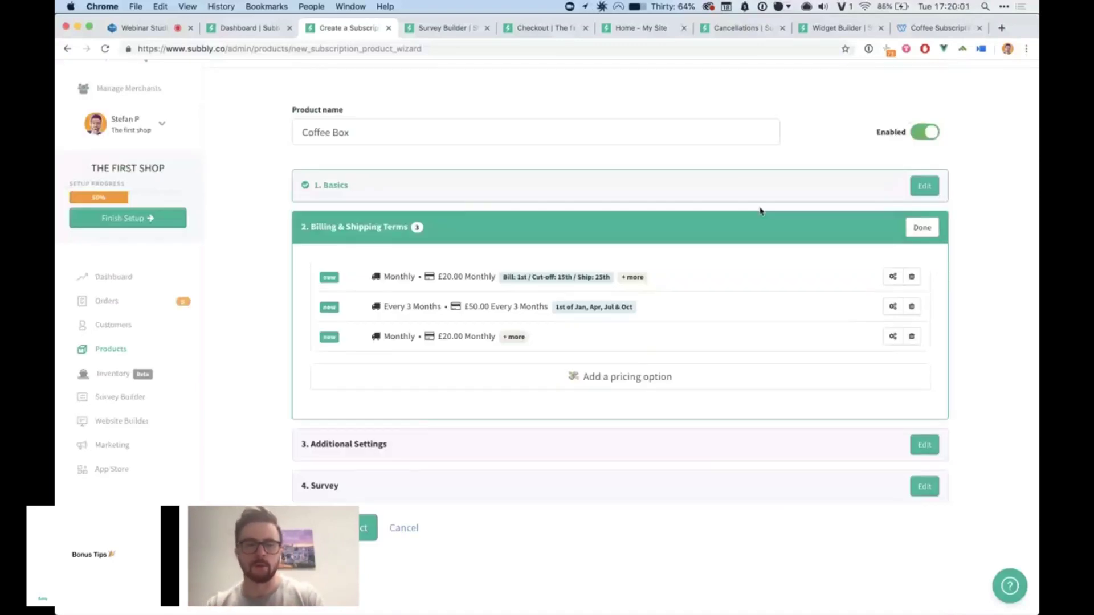
Turn gifting on in Additional Settings with a £10.00 setup fee and pre-order end 2019-07-01.
left_click(934, 230)
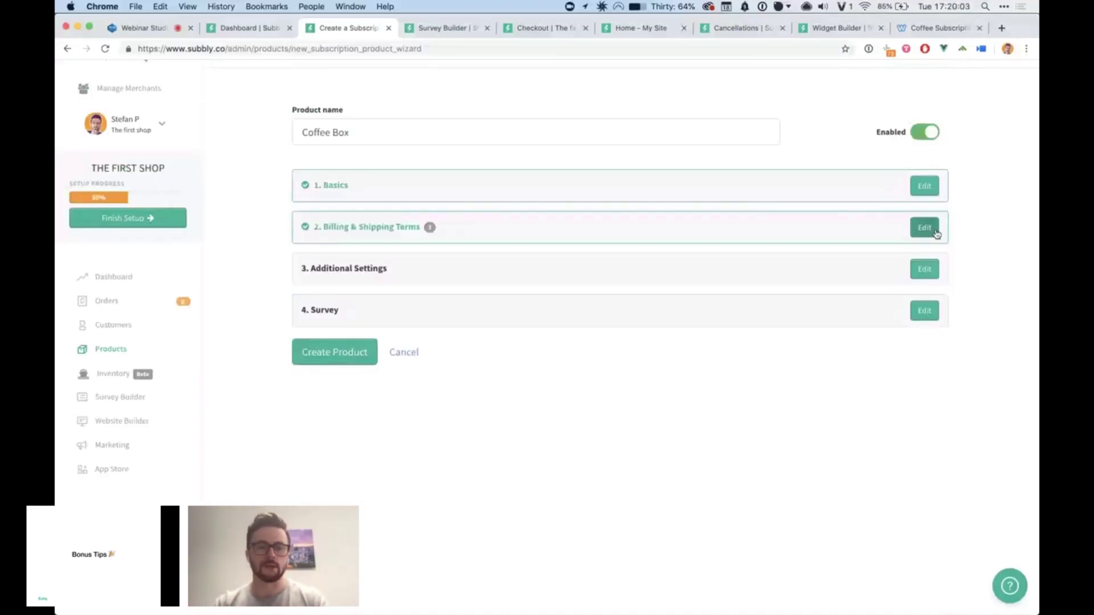
left_click(924, 269)
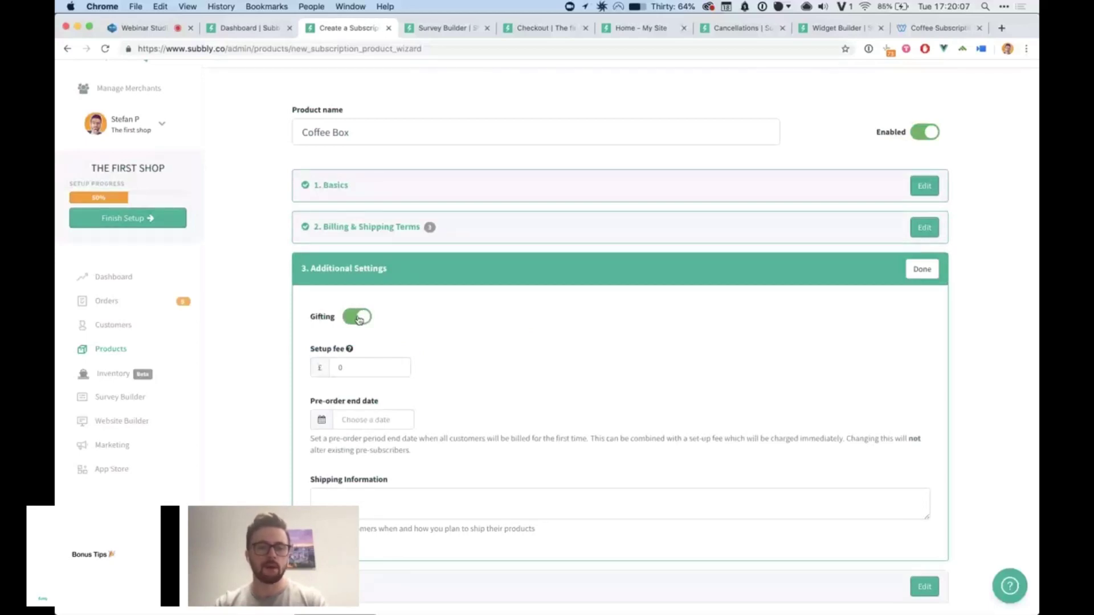
scroll(352, 354, "down", 3)
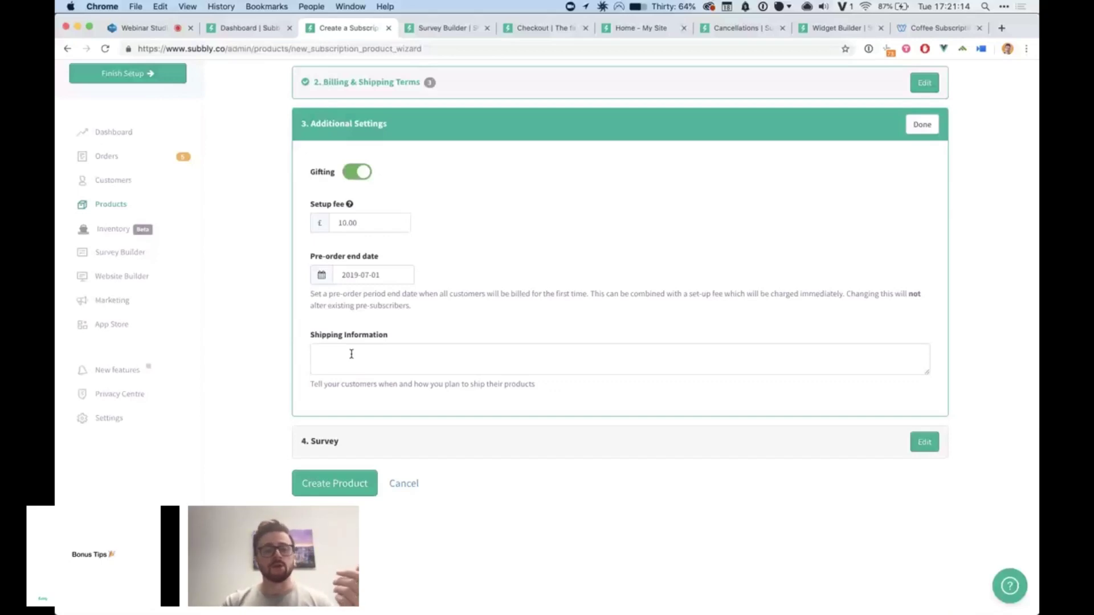
left_click(352, 353)
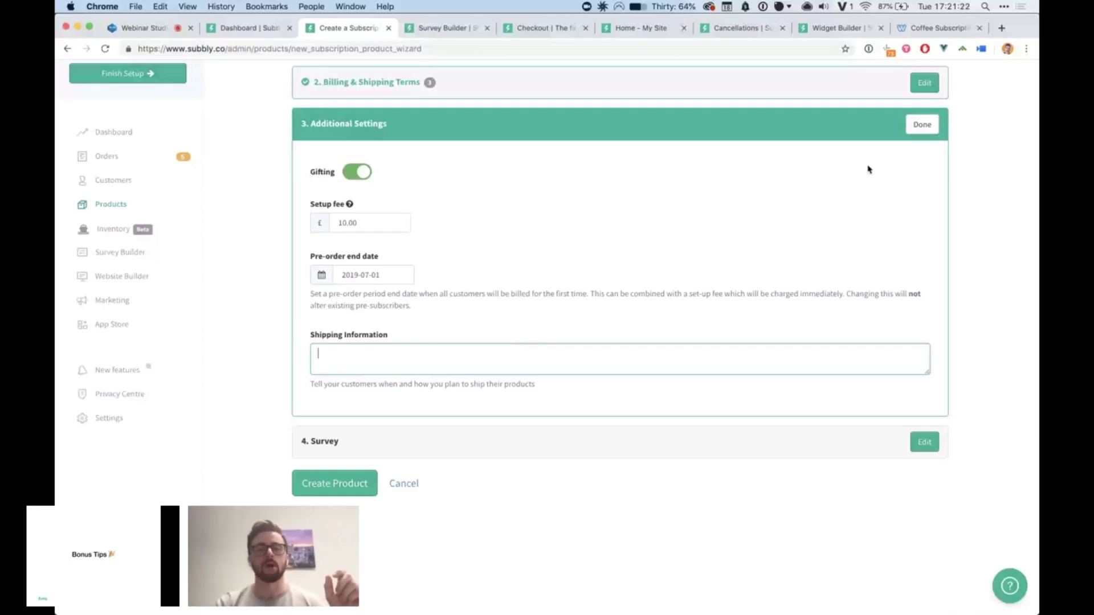
Attach Coffee Box (Old Survey) in the Survey section and create the Coffee Box product.
left_click(922, 125)
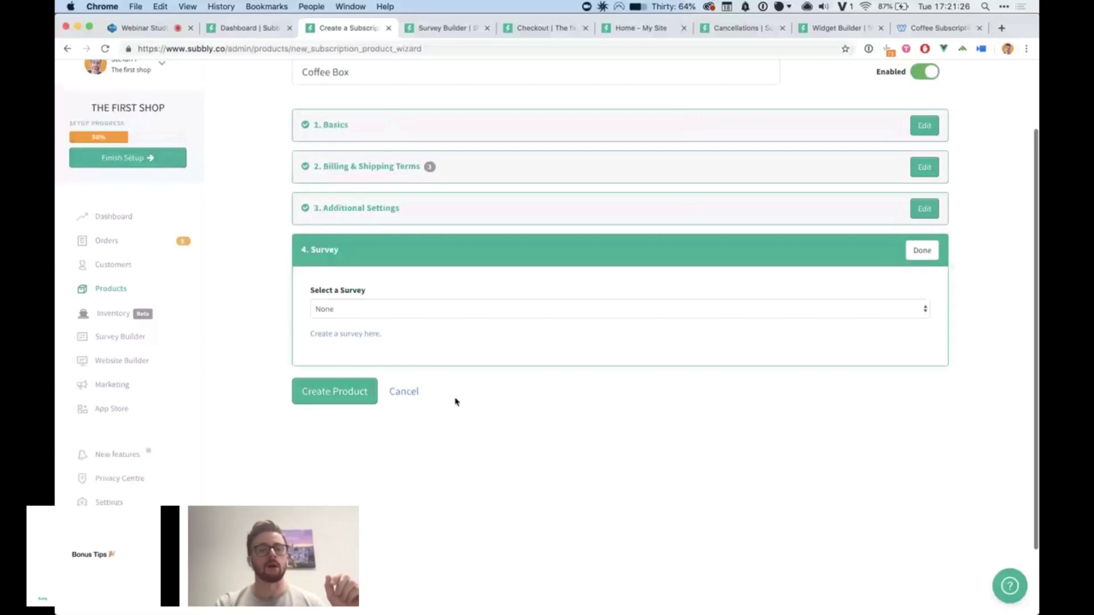
scroll(455, 402, "up", 2)
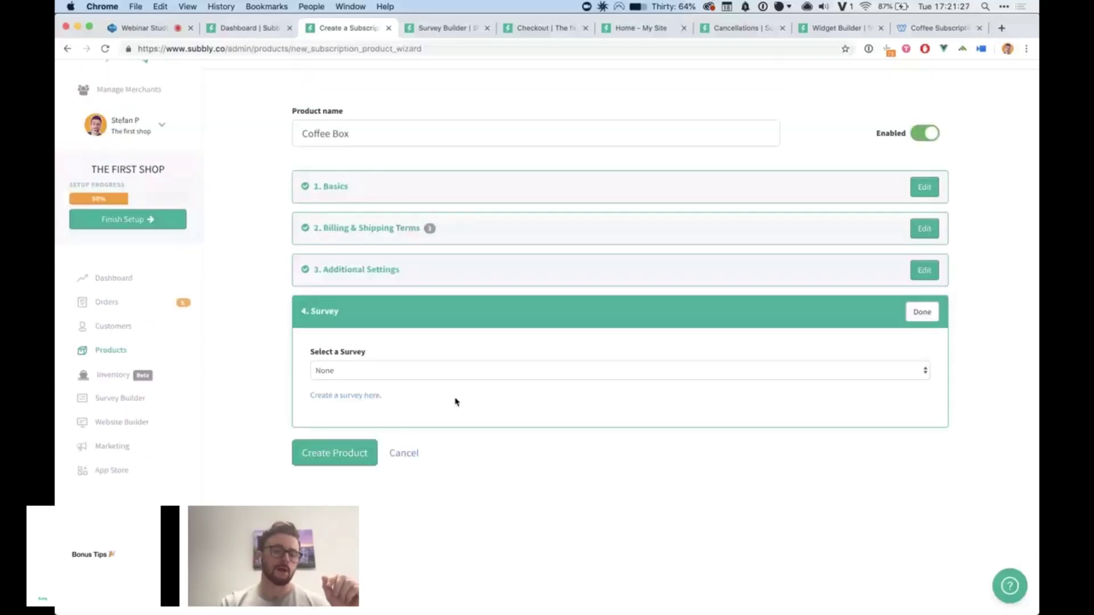
left_click(420, 372)
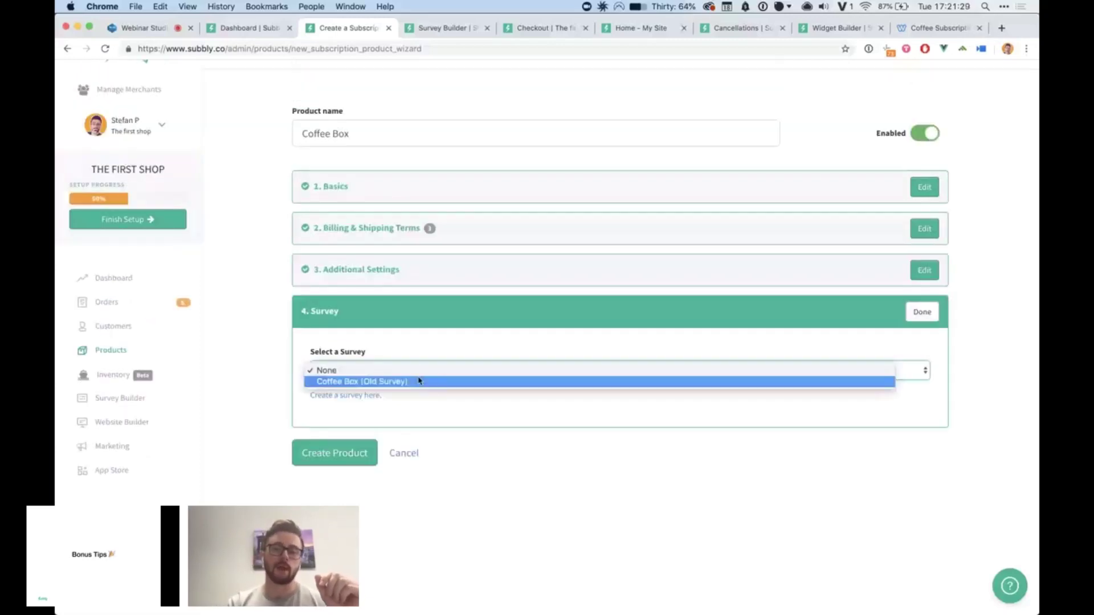
left_click(418, 380)
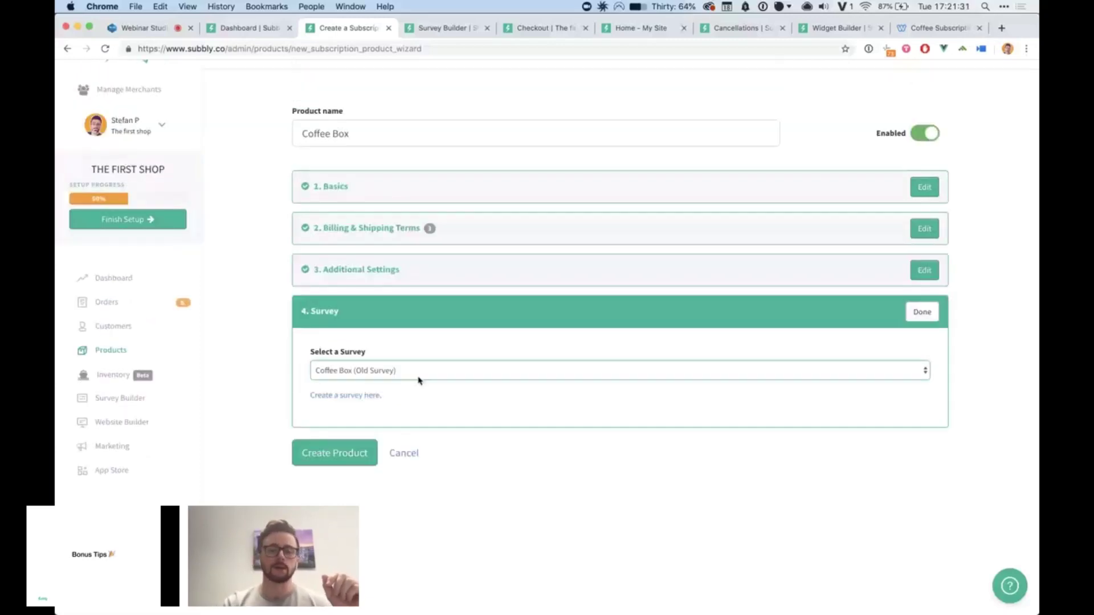
left_click(912, 318)
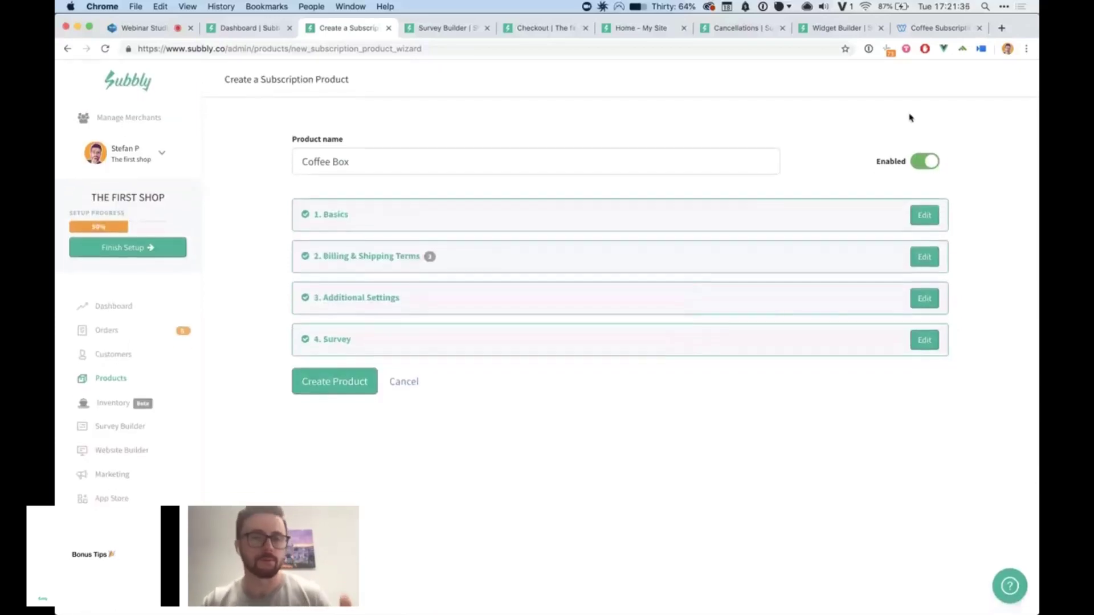
left_click(527, 30)
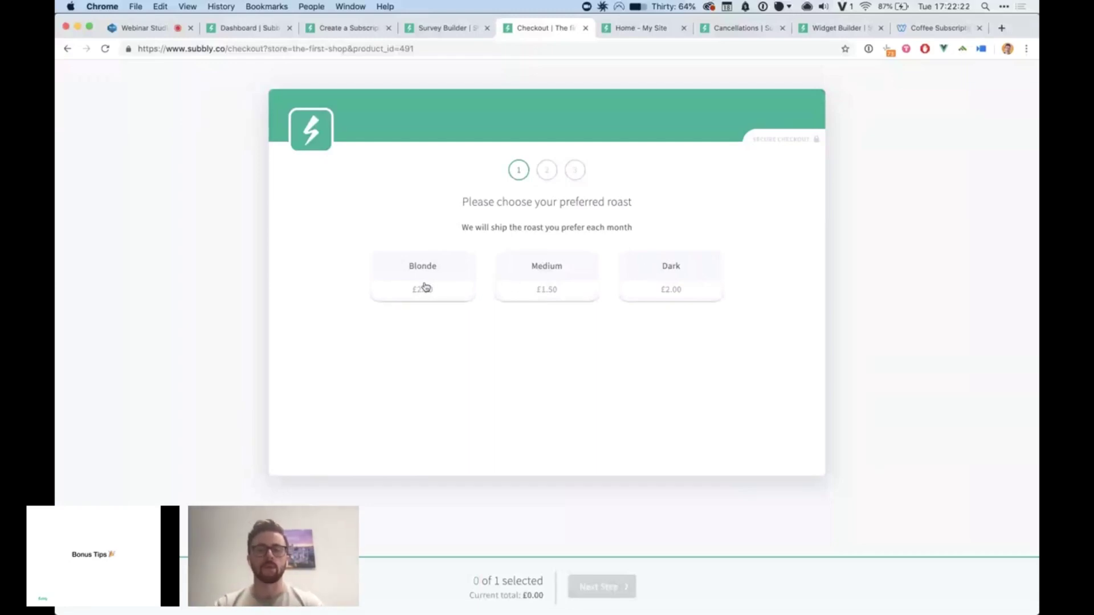
Order Medium roast with two 6 oz bags and one 1 lb bag (£15.50), answering 'Facebook'.
left_click(572, 287)
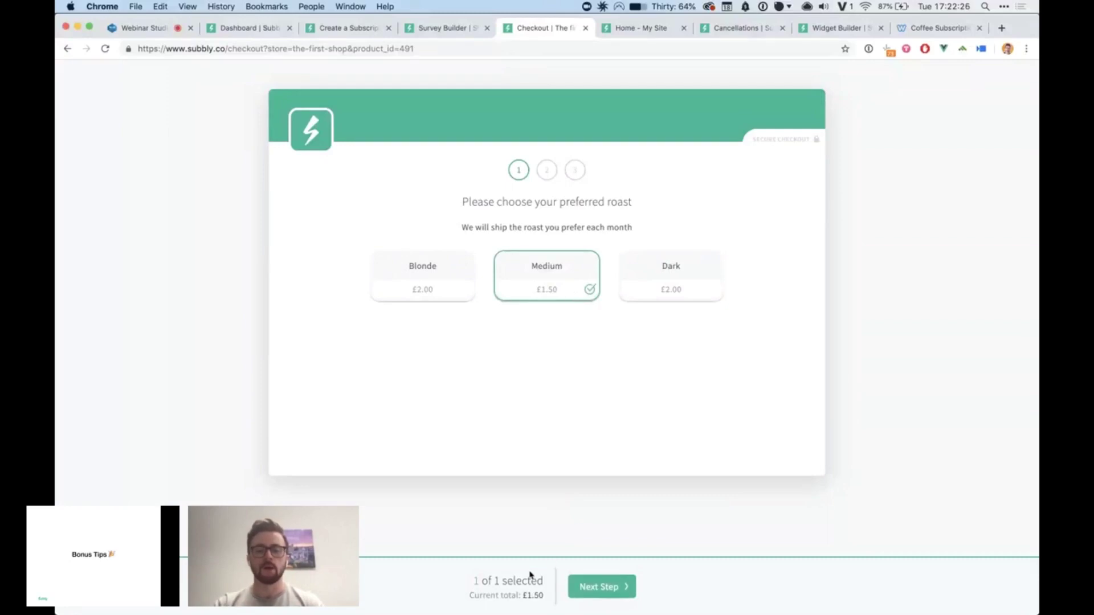
left_click(603, 591)
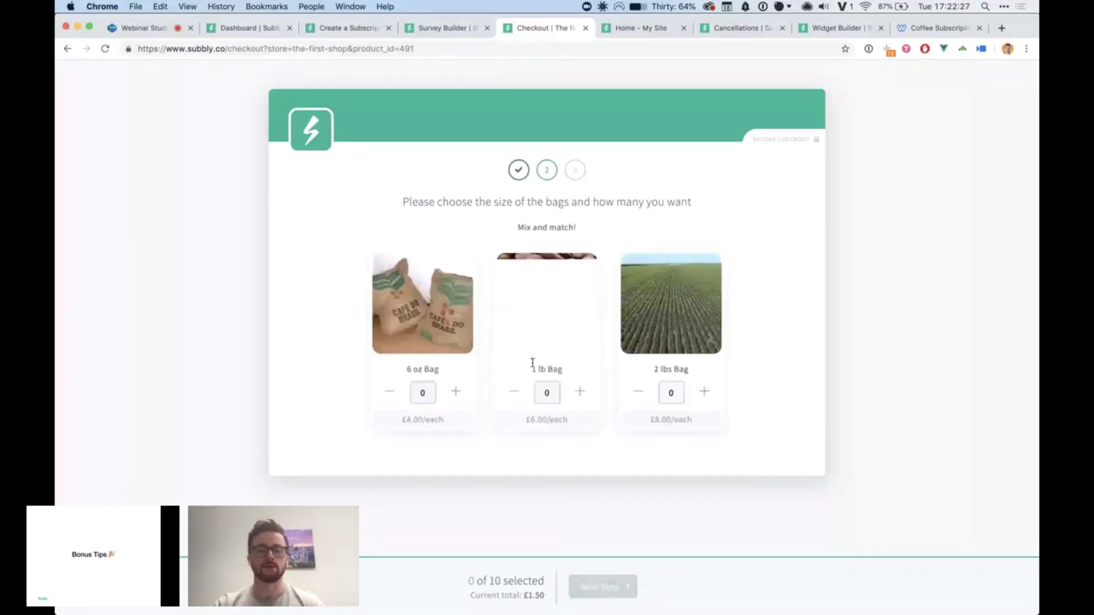
left_click(455, 391)
left_click(456, 392)
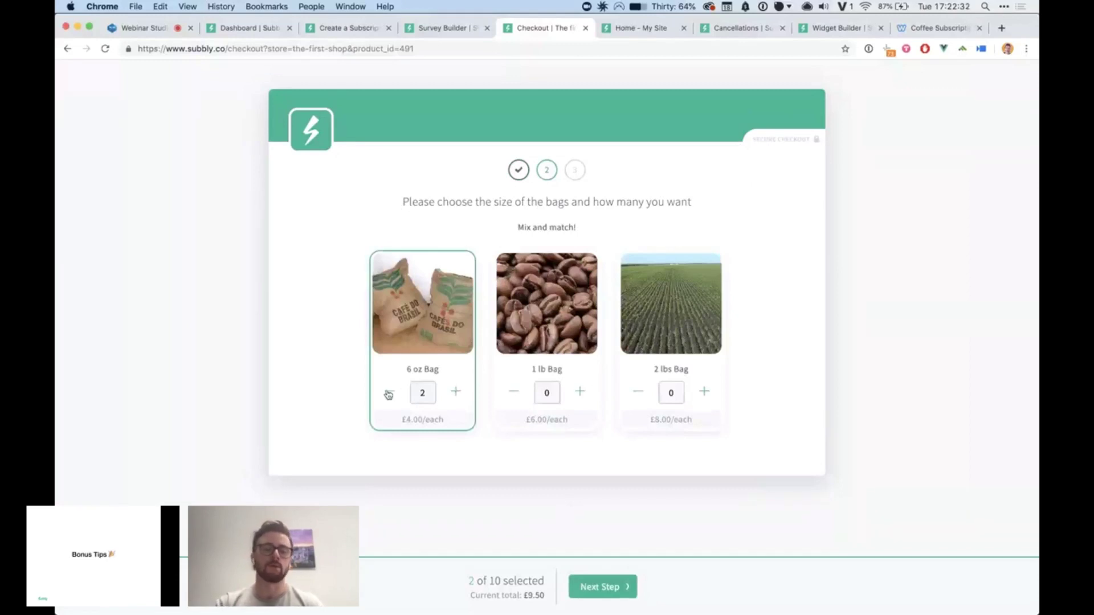
left_click(579, 399)
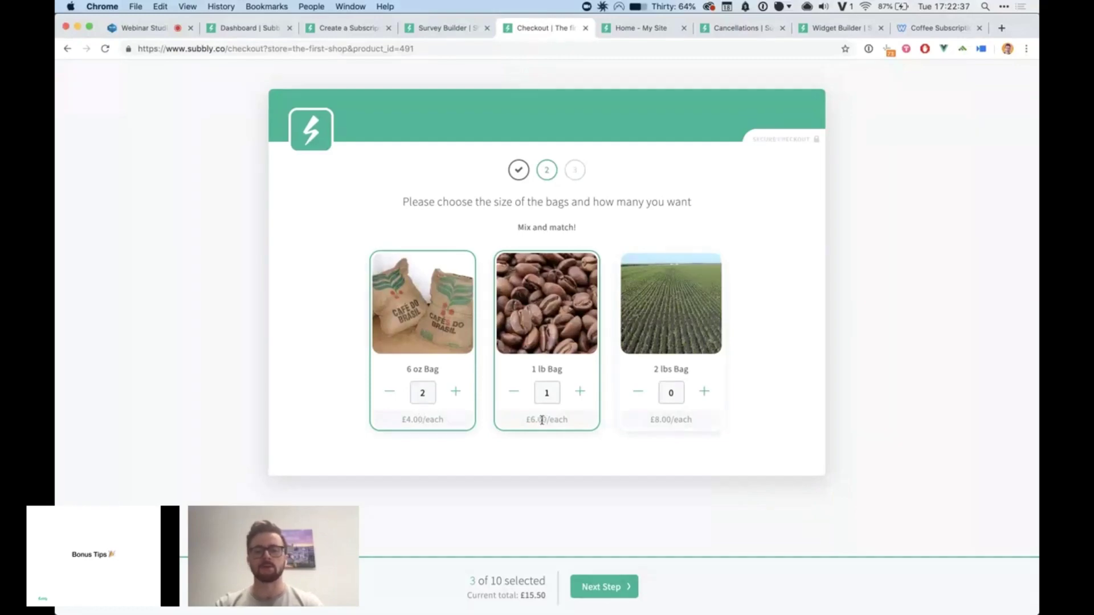
triple_click(532, 596)
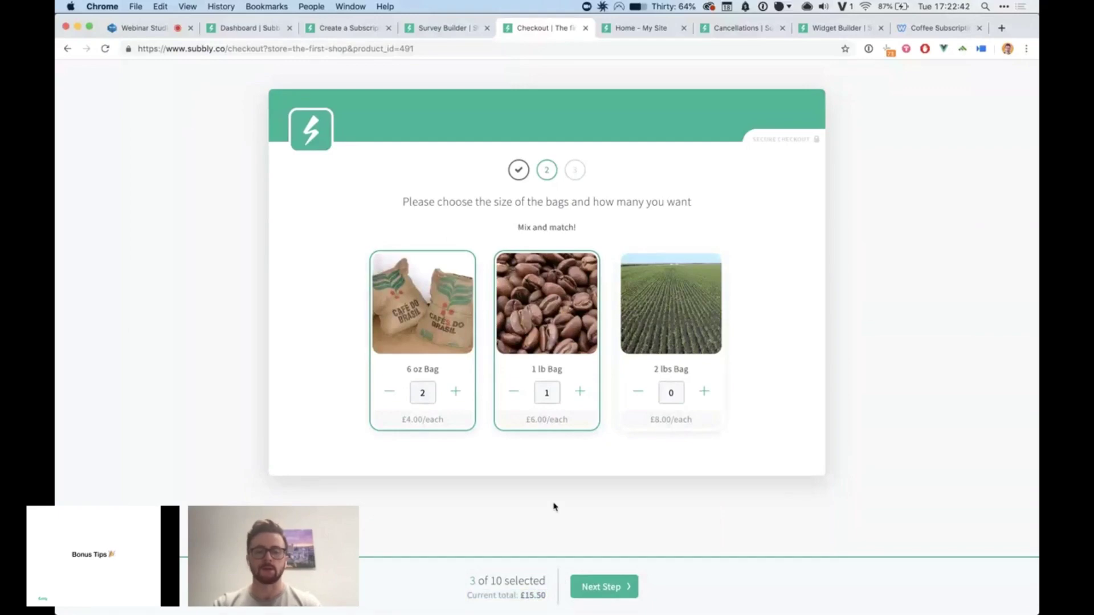
left_click(514, 392)
left_click(579, 392)
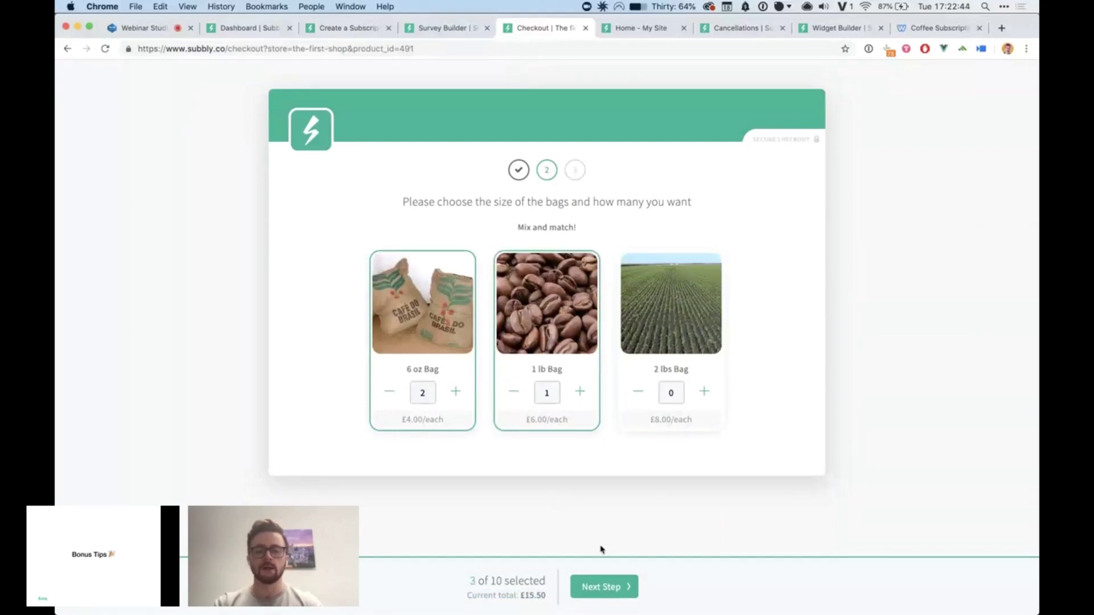
left_click(613, 587)
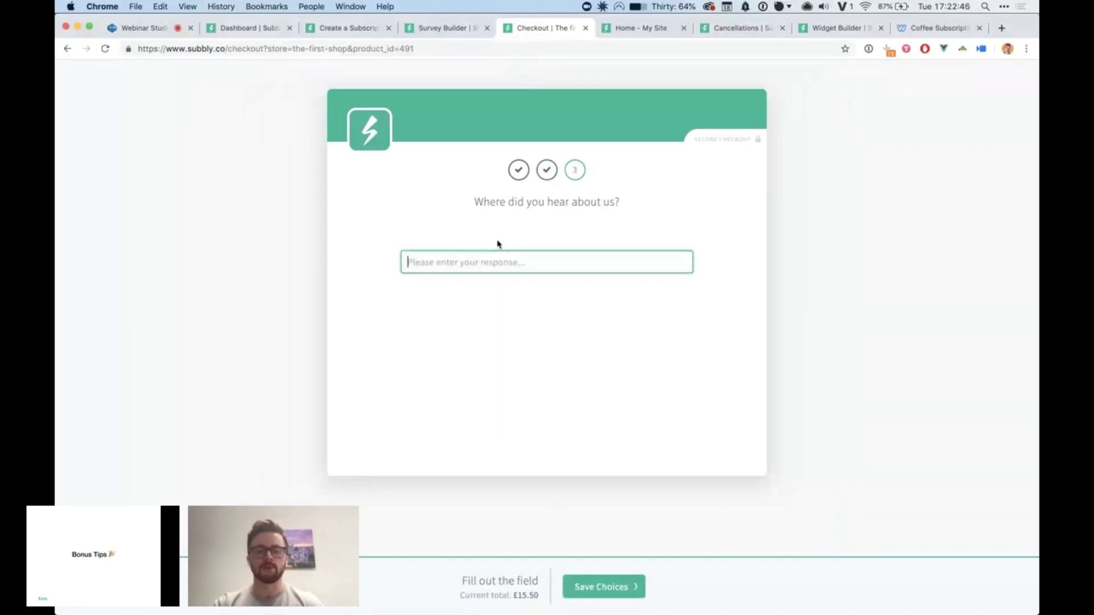
type("Facebook")
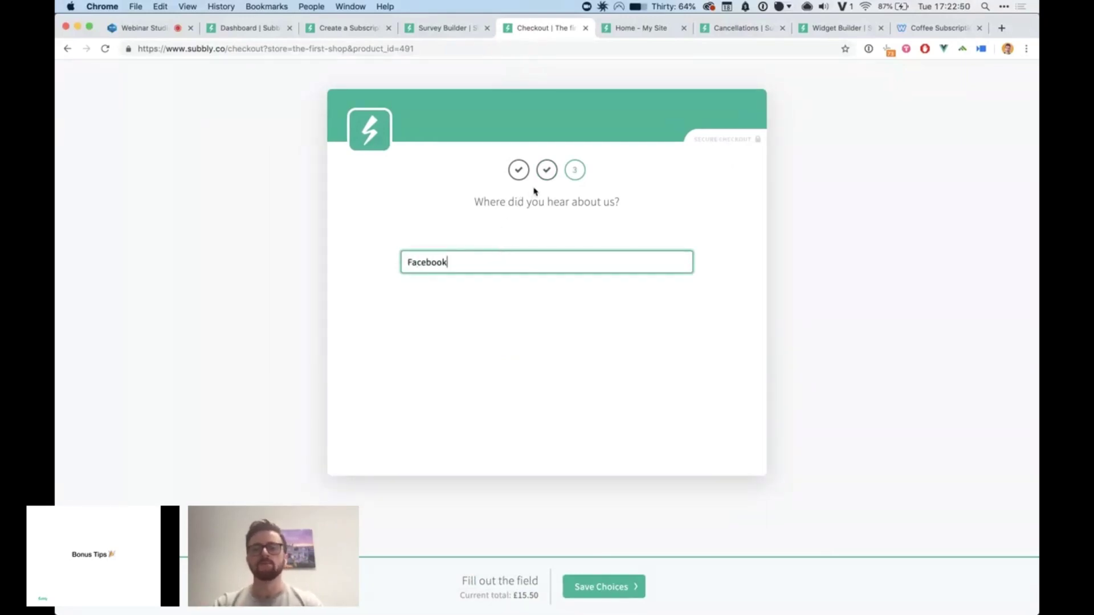
Open Coffee Box (Old Survey) in Survey Builder and drag the preferred roast question to reorder it.
left_click(460, 36)
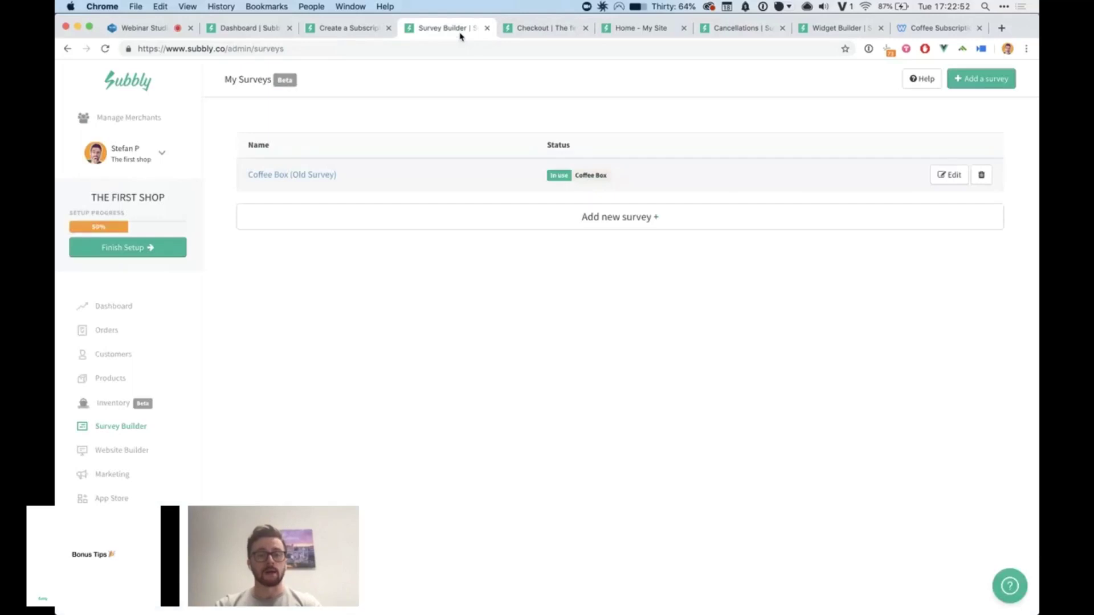
left_click(276, 177)
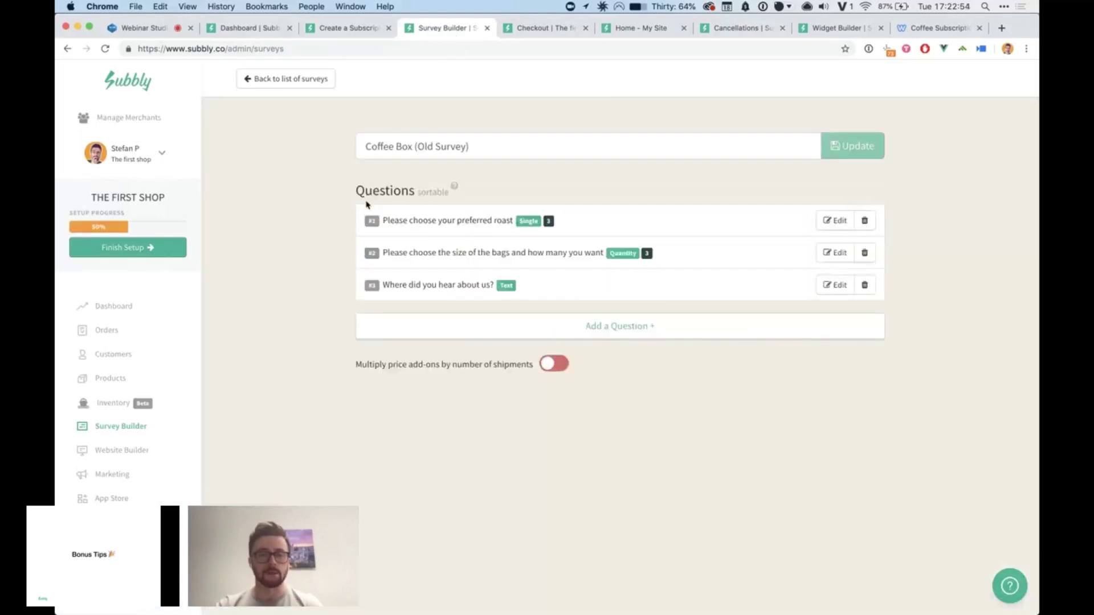
mouse_move(372, 221)
left_mouse_down()
mouse_move(378, 256)
mouse_move(368, 219)
left_mouse_up()
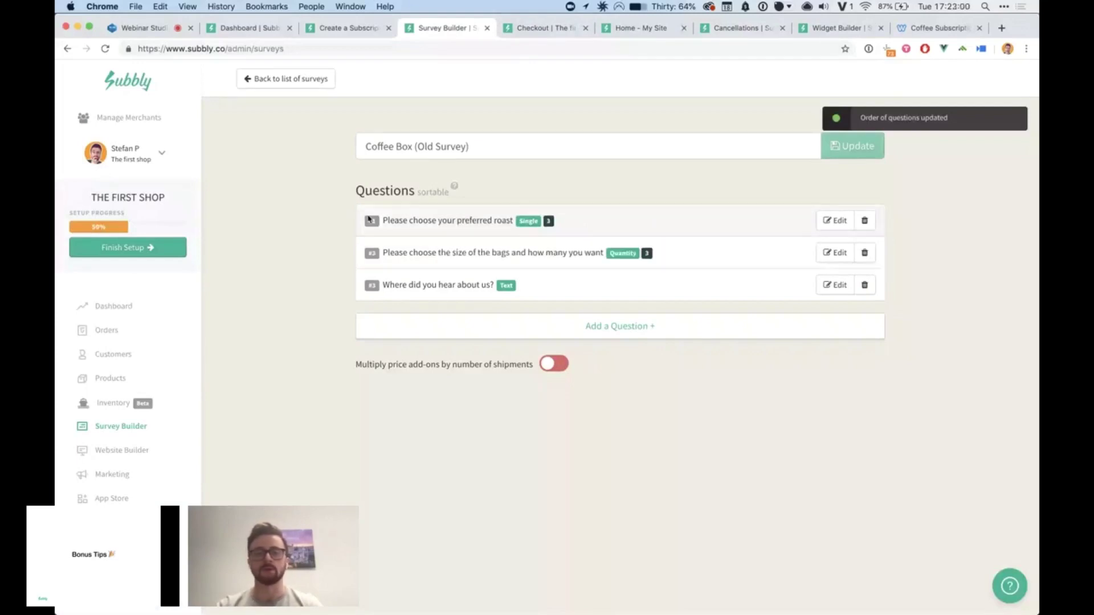